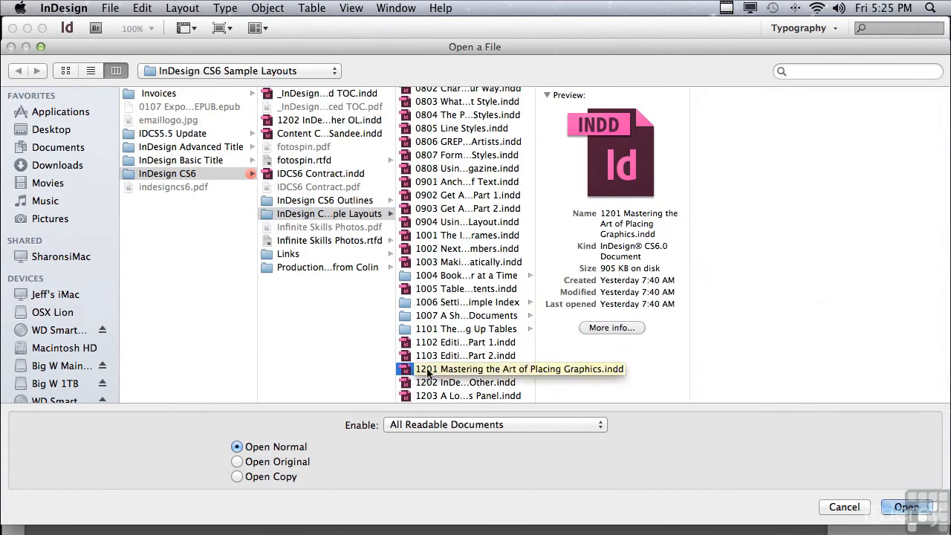
# - Open the document 1201 Mastering the Art of Placing Graphics.indd
pyautogui.click(895, 508)
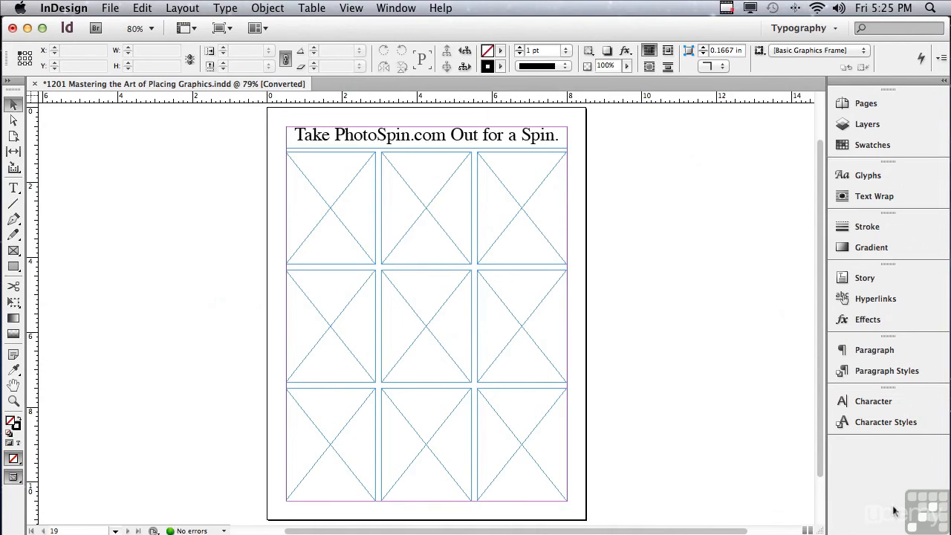
pyautogui.click(109, 8)
pyautogui.click(132, 184)
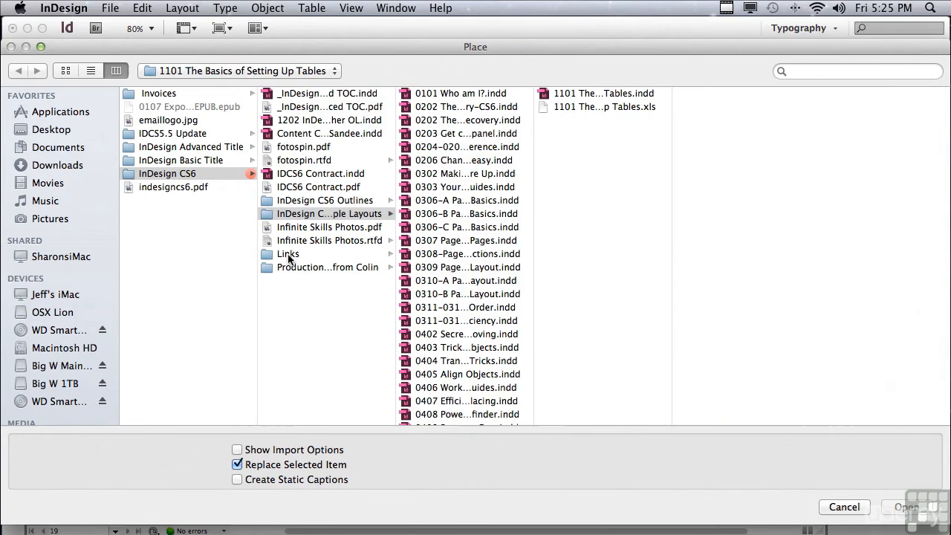
pyautogui.click(288, 254)
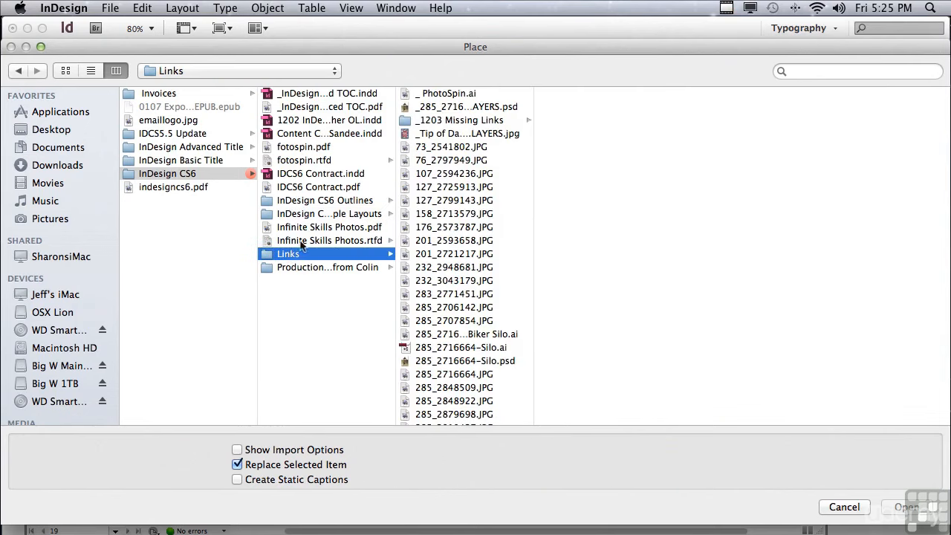
pyautogui.click(427, 149)
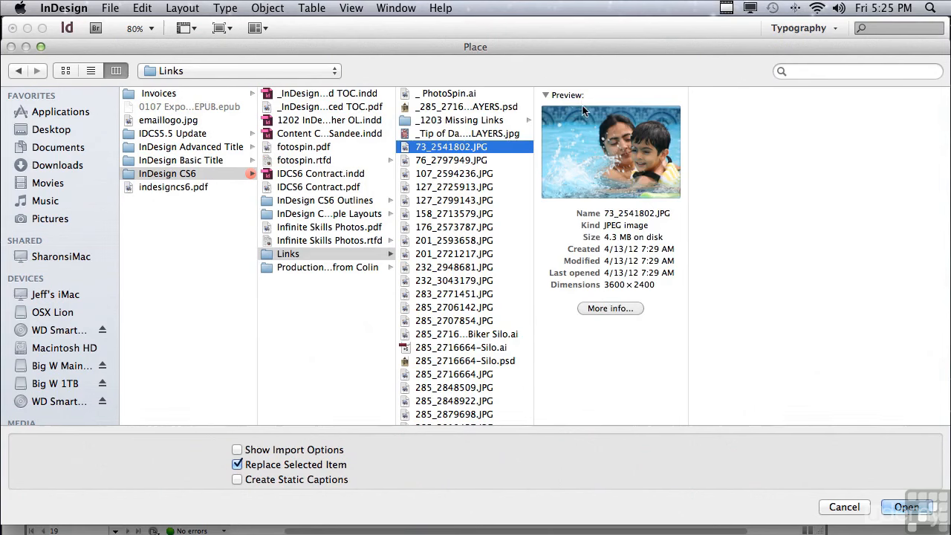
pyautogui.click(455, 161)
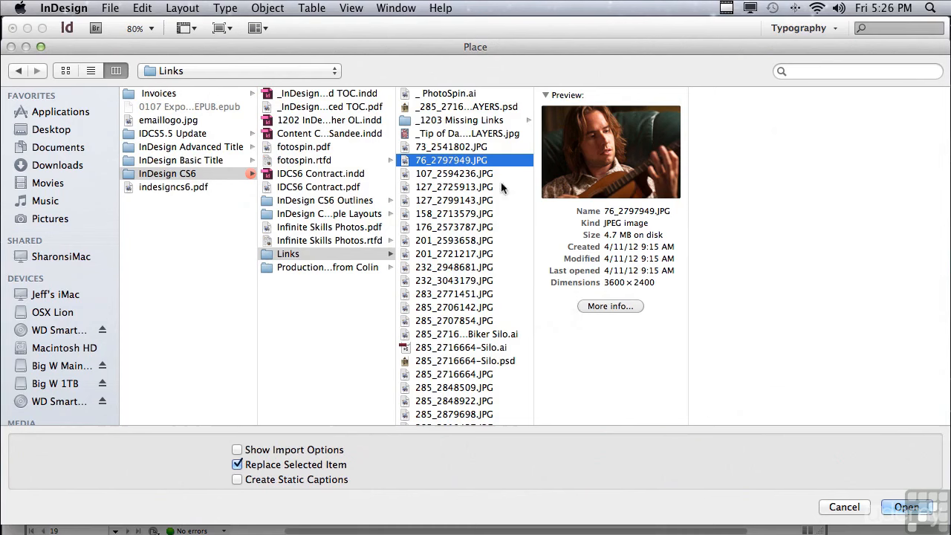
pyautogui.click(460, 147)
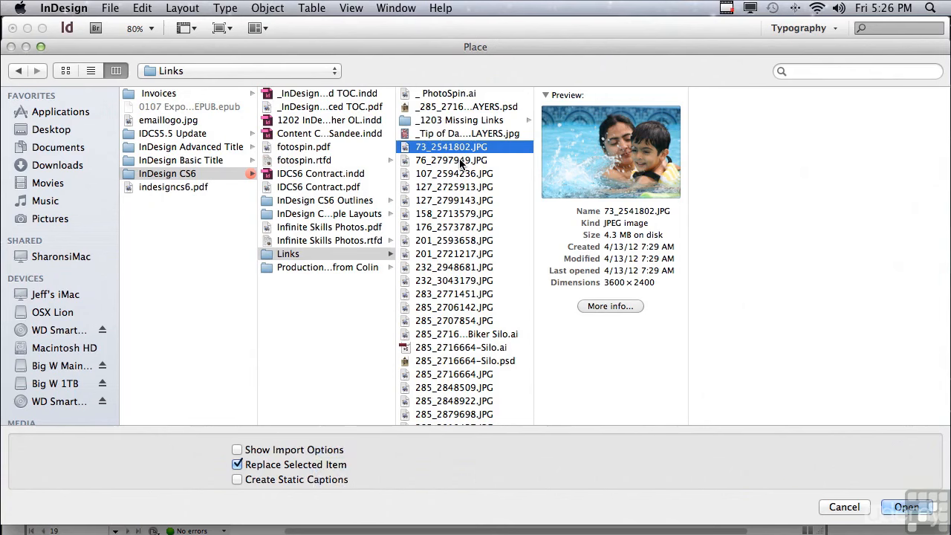
pyautogui.keyDown('super'); pyautogui.click(460, 161); pyautogui.keyUp('super')
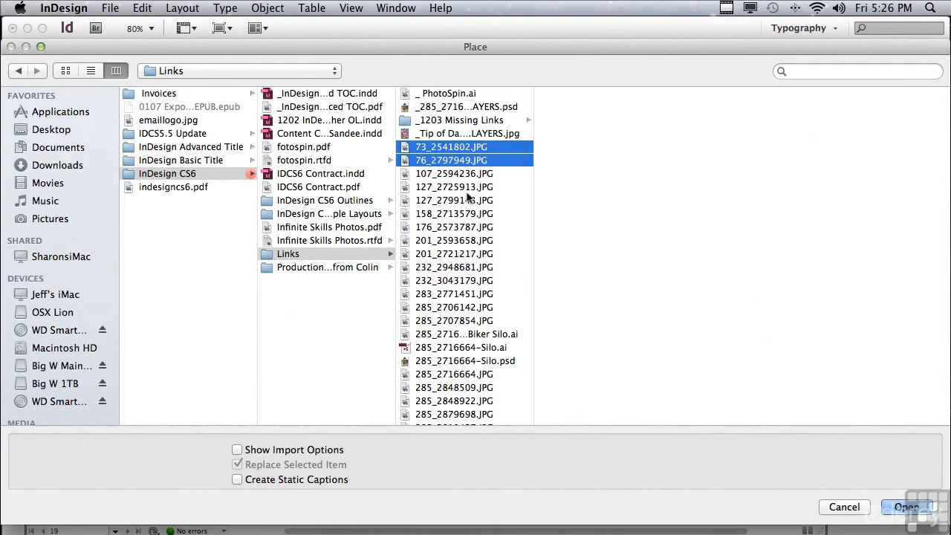
pyautogui.click(844, 507)
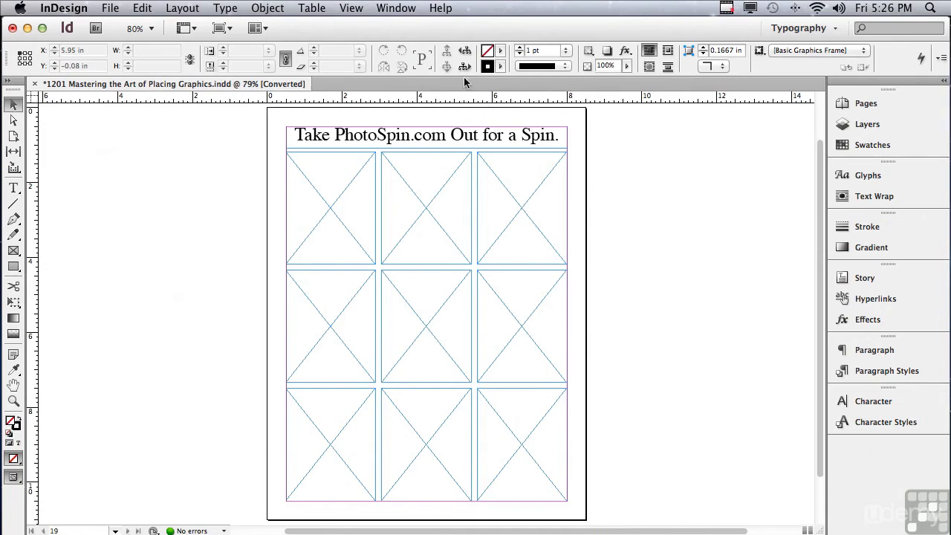
# - Show the Mini Bridge browser with the Links folder and select the image 73_2541802.JPG
pyautogui.click(397, 9)
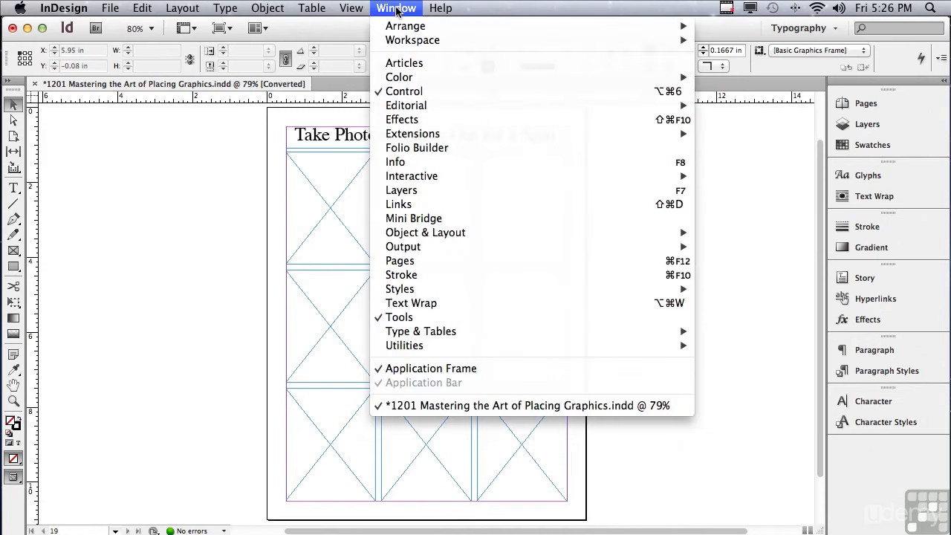
pyautogui.click(417, 222)
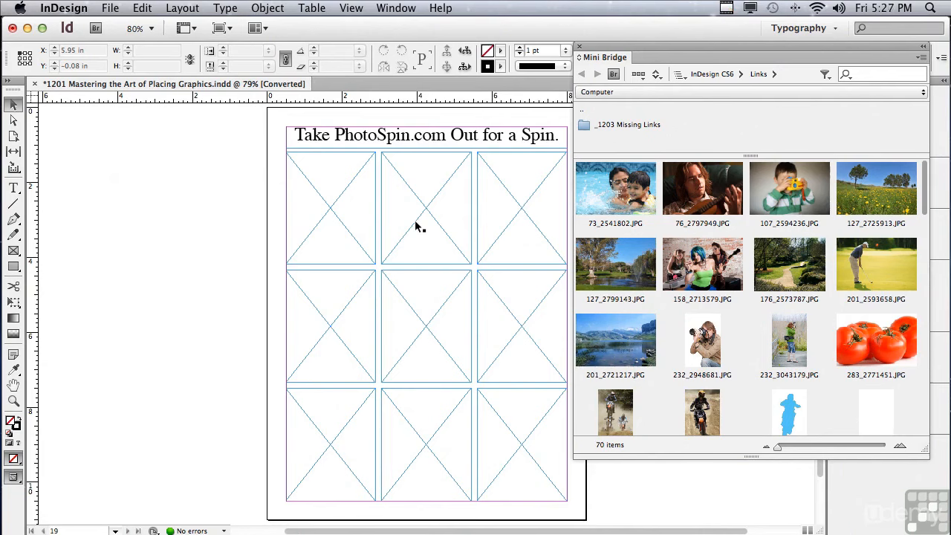
pyautogui.click(602, 191)
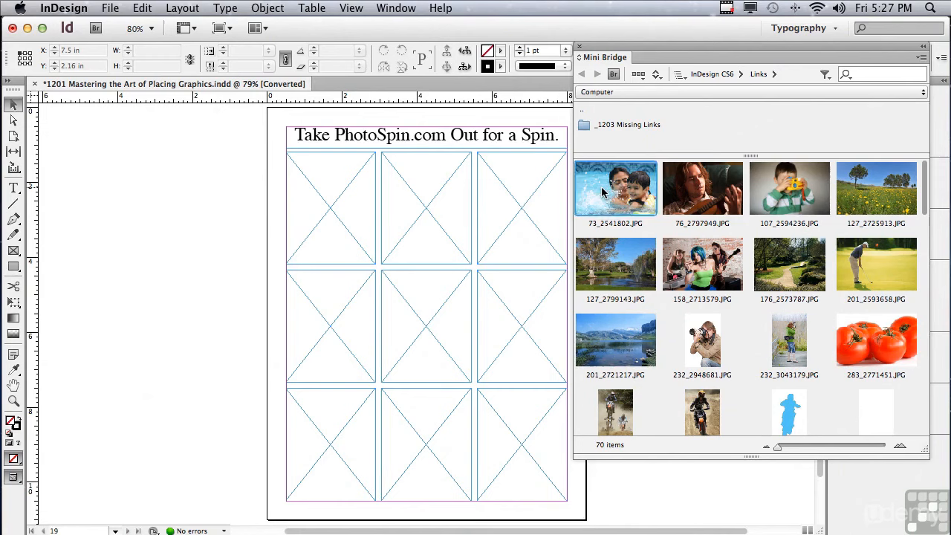
# - Try placing 73_2541802.JPG in the first frame of the page grid, and undo the placement
pyautogui.moveTo(602, 191); pyautogui.dragTo(350, 197)
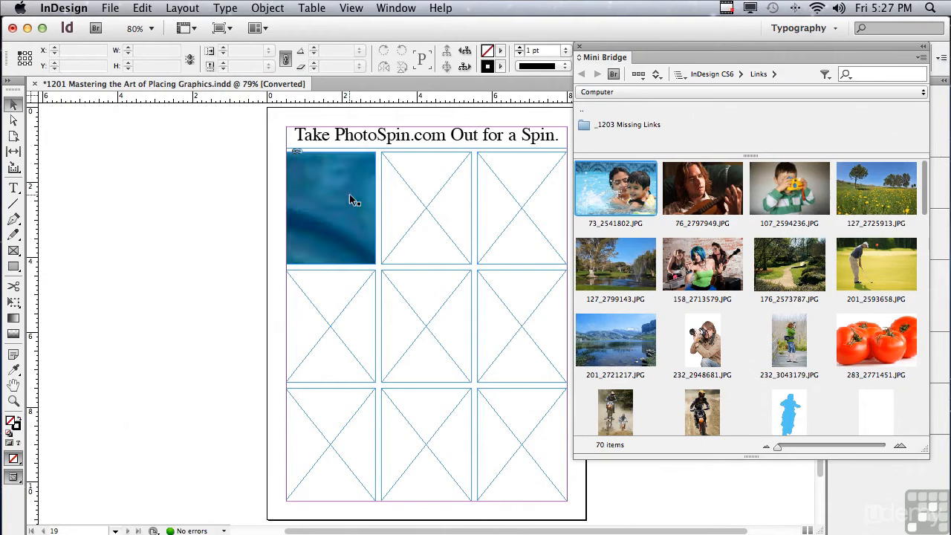
pyautogui.press('super+z')
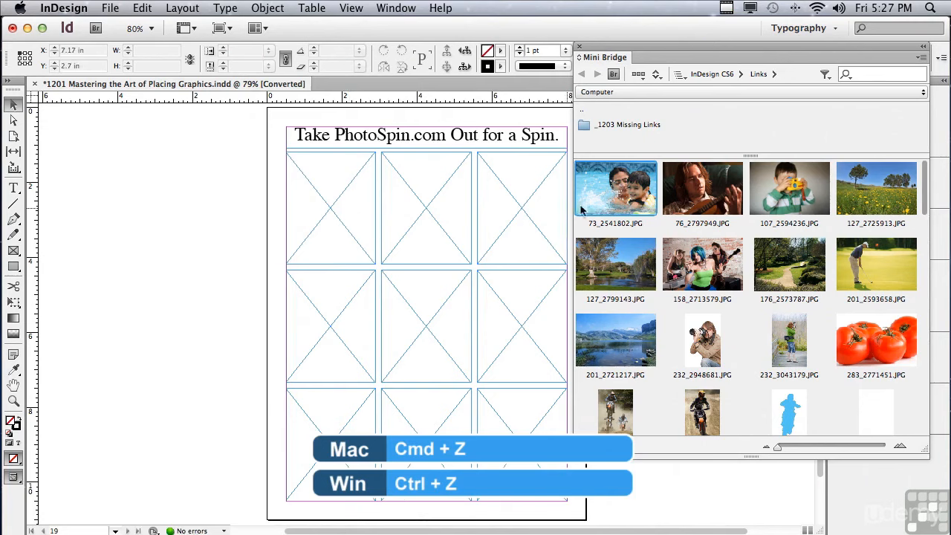
# - Extend the image selection in Mini Bridge with the next eight pictures, 76_2797949.JPG through 201_2721217.JPG
pyautogui.keyDown('super'); pyautogui.click(685, 199); pyautogui.keyUp('super')
pyautogui.keyDown('super'); pyautogui.click(773, 195); pyautogui.keyUp('super')
pyautogui.keyDown('super'); pyautogui.click(843, 199); pyautogui.keyUp('super')
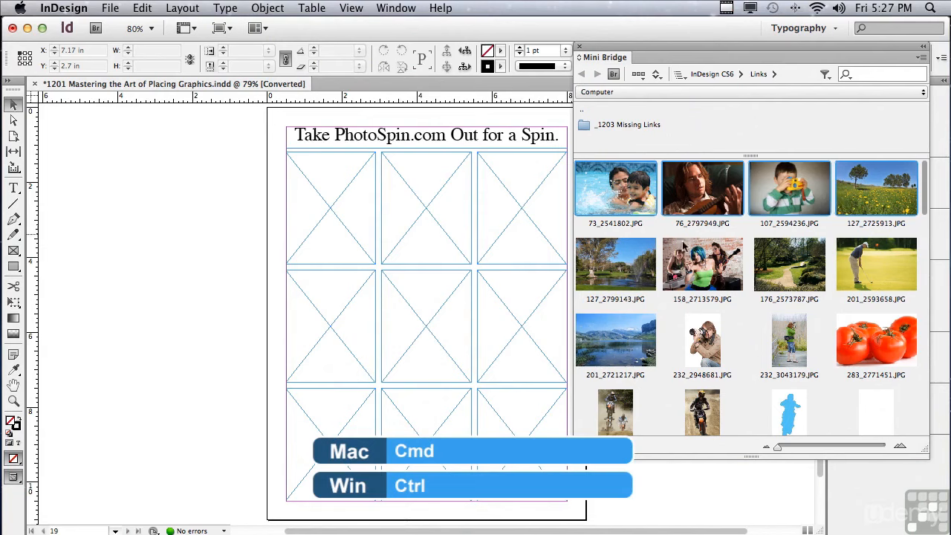
pyautogui.keyDown('super'); pyautogui.click(629, 268); pyautogui.keyUp('super')
pyautogui.keyDown('super'); pyautogui.click(710, 269); pyautogui.keyUp('super')
pyautogui.keyDown('super'); pyautogui.click(791, 275); pyautogui.keyUp('super')
pyautogui.keyDown('super'); pyautogui.click(858, 280); pyautogui.keyUp('super')
pyautogui.keyDown('super'); pyautogui.click(624, 343); pyautogui.keyUp('super')
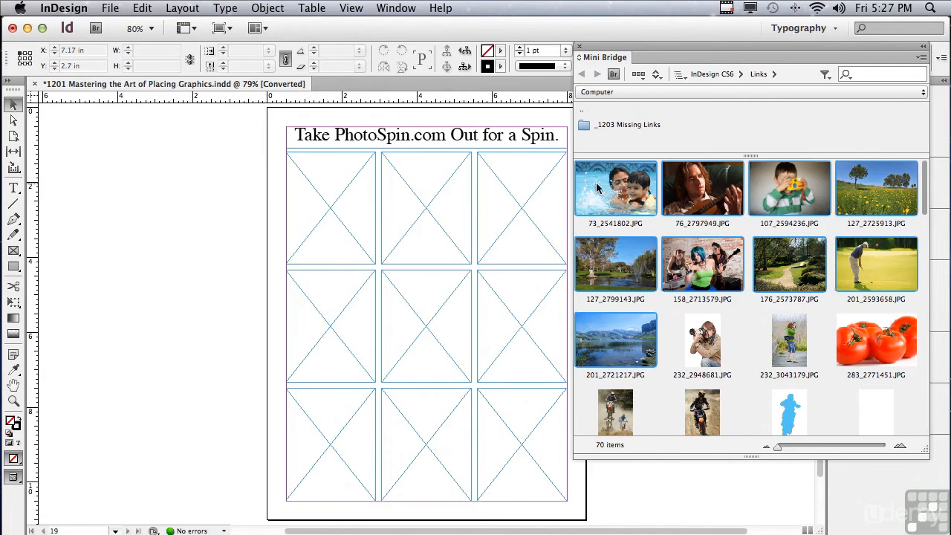
# - Load the nine selected images into the place cursor and cycle through them to bring up 107_2594236.JPG first
pyautogui.moveTo(597, 187); pyautogui.dragTo(274, 204)
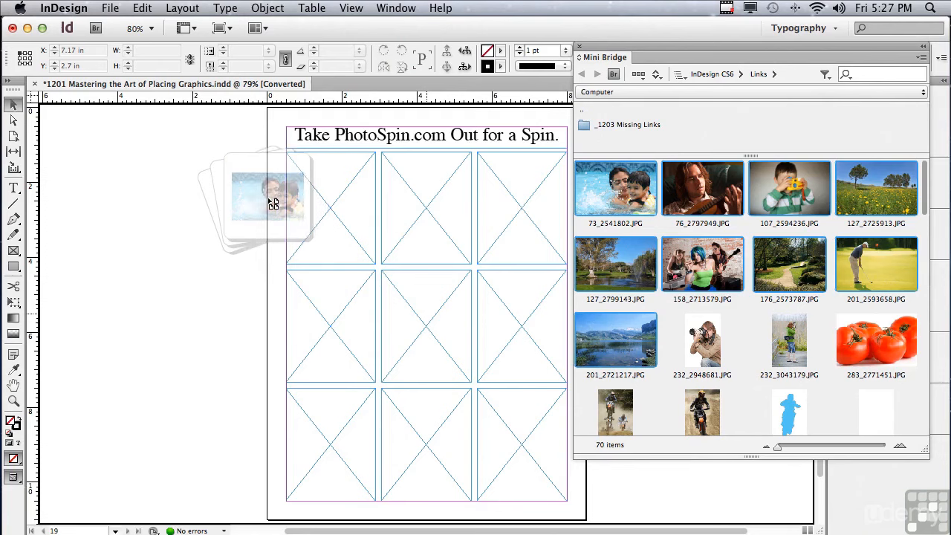
pyautogui.moveTo(273, 204); pyautogui.dragTo(270, 201)
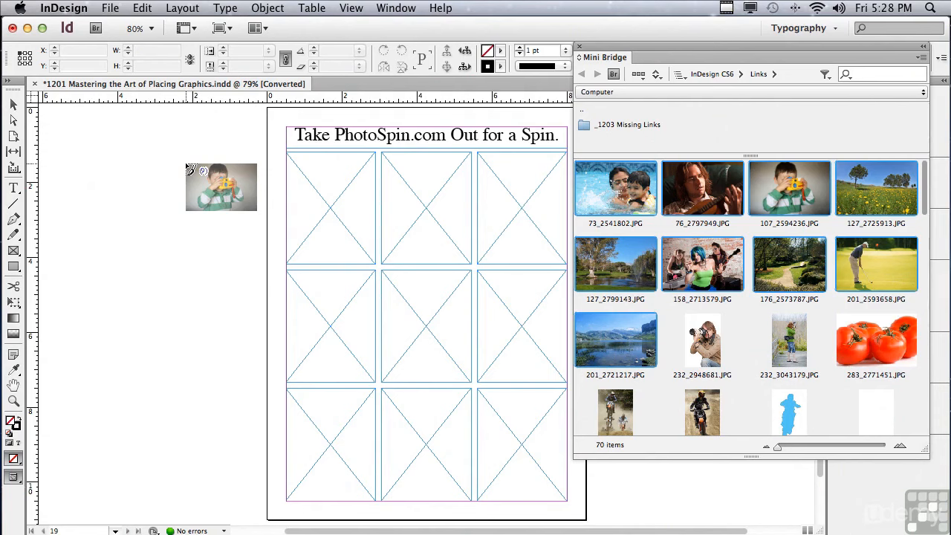
pyautogui.press('Right')
pyautogui.press('Right')
pyautogui.press('Right')
pyautogui.press('Left')
pyautogui.press('Left')
pyautogui.press('Left')
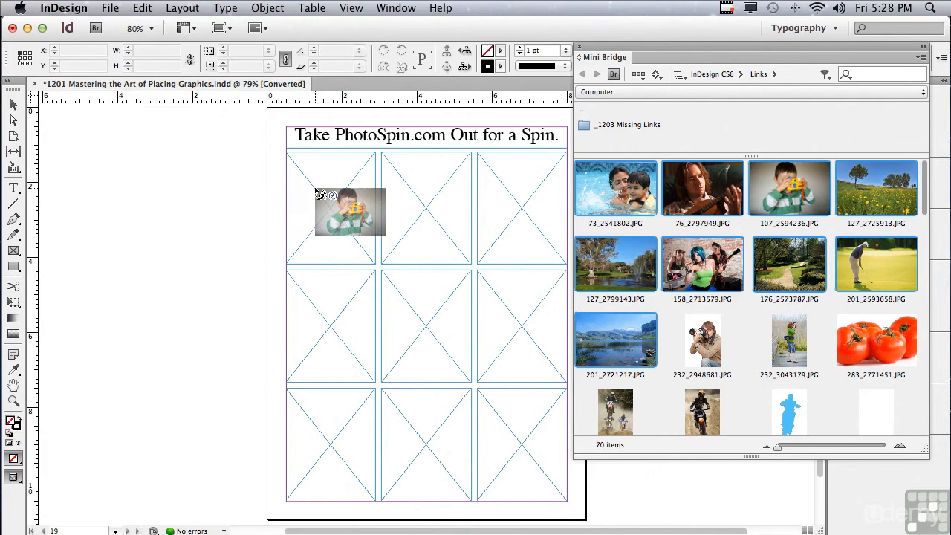
# - Place the nine loaded images one after another into the nine empty frames, row by row
pyautogui.moveTo(387, 212); pyautogui.dragTo(386, 211)
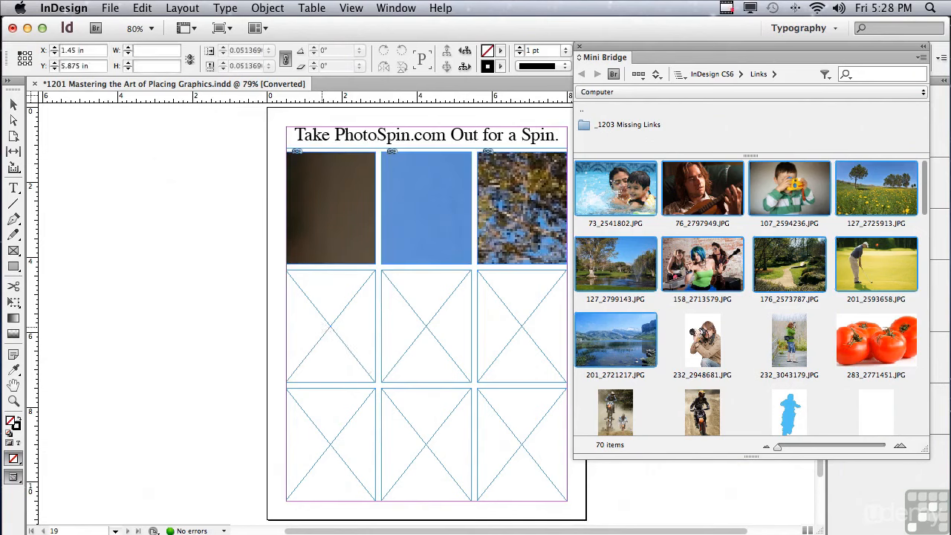
pyautogui.click(318, 334)
pyautogui.click(449, 327)
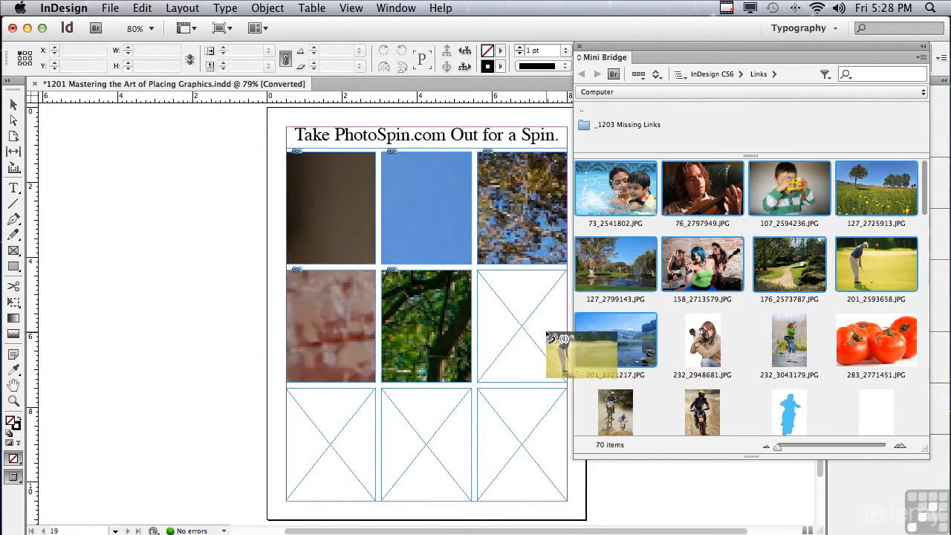
pyautogui.click(525, 330)
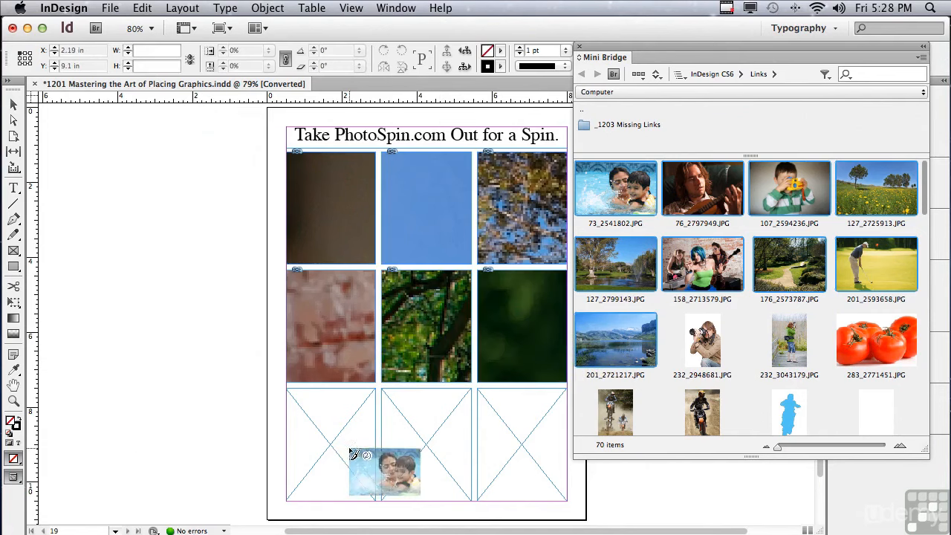
pyautogui.click(362, 449)
pyautogui.click(446, 451)
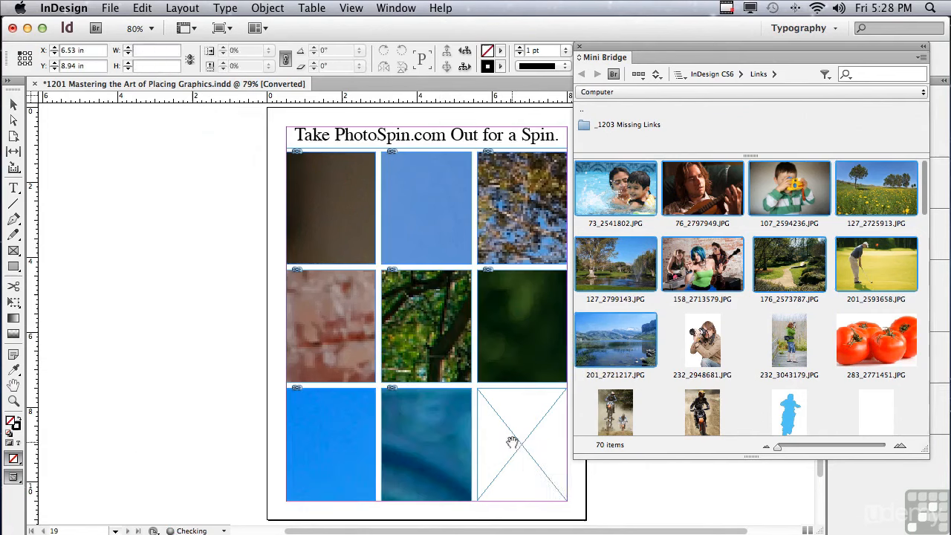
pyautogui.click(512, 441)
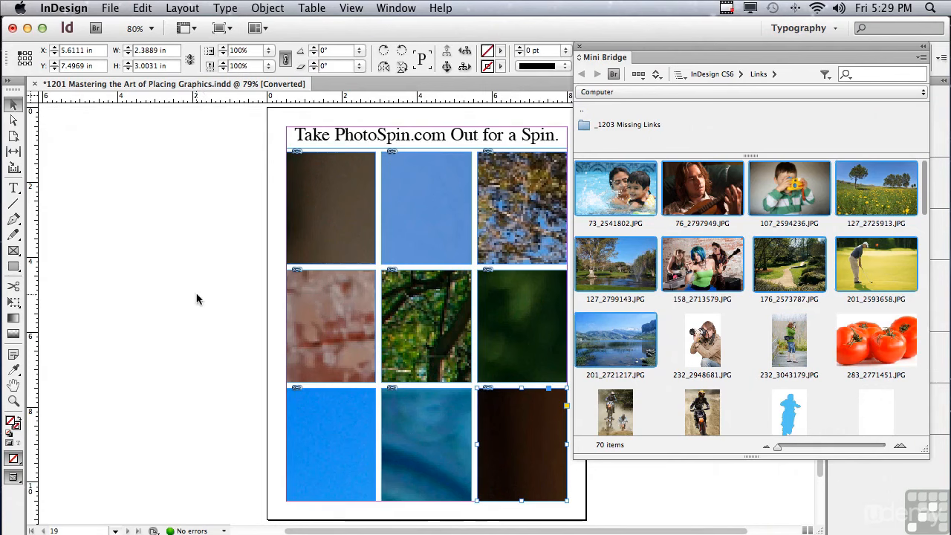
# - Select the contents of all nine picture frames and delete the placed images, keeping the frames
pyautogui.click(119, 158)
pyautogui.moveTo(158, 188); pyautogui.dragTo(495, 456)
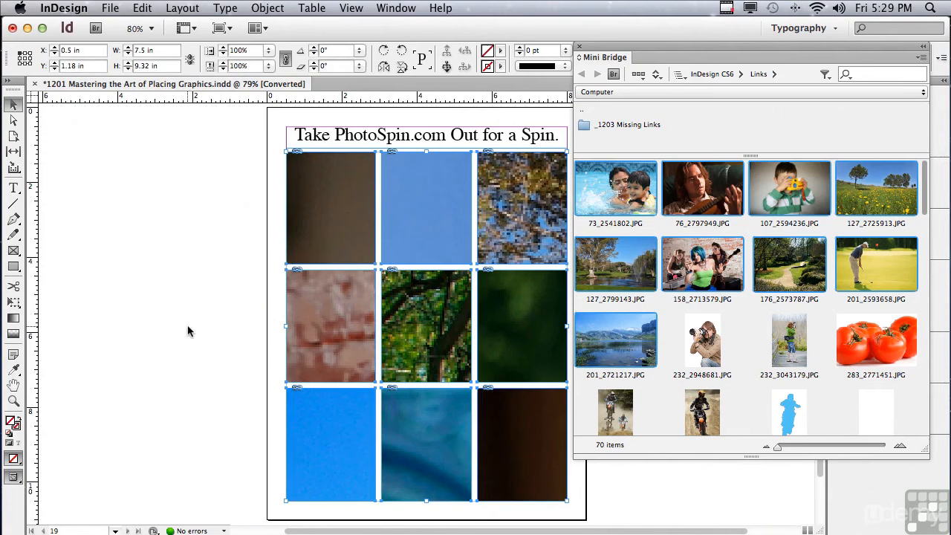
pyautogui.click(448, 67)
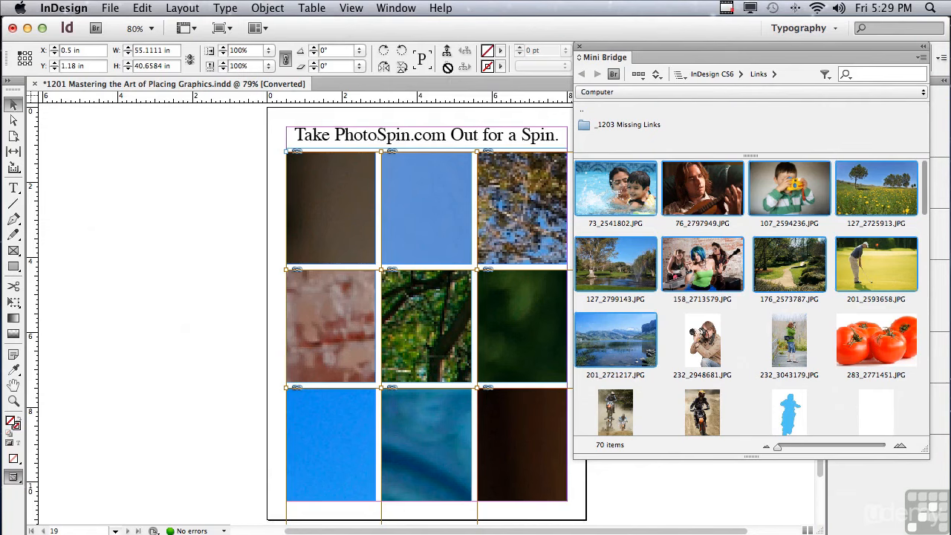
pyautogui.press('Delete')
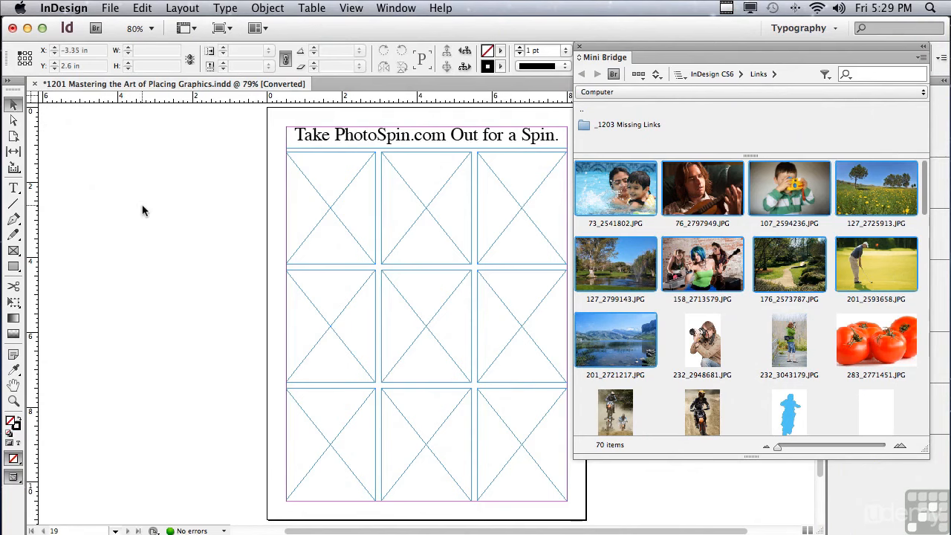
# - Select all nine empty frames and choose Fill Frame Proportionally as the content fitting in their Frame Fitting Options
pyautogui.moveTo(134, 188); pyautogui.dragTo(512, 448)
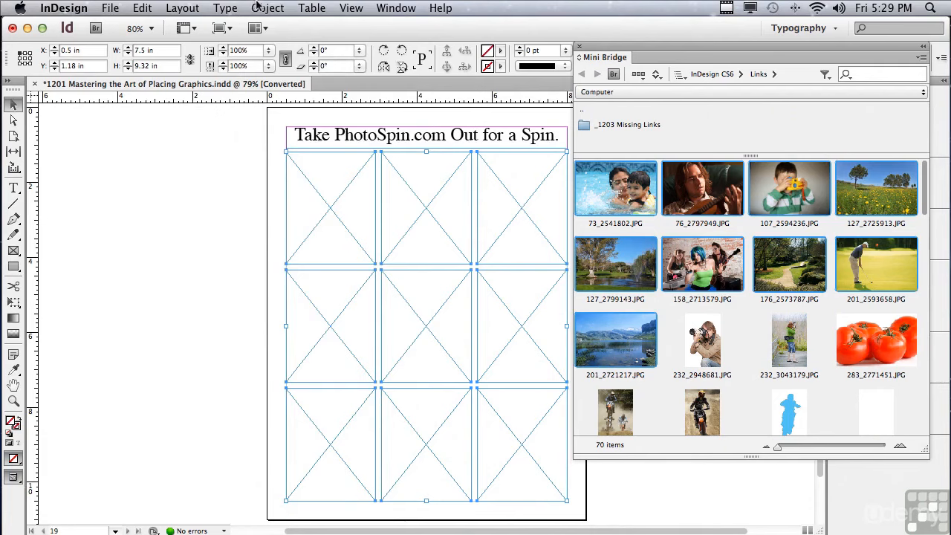
pyautogui.click(258, 7)
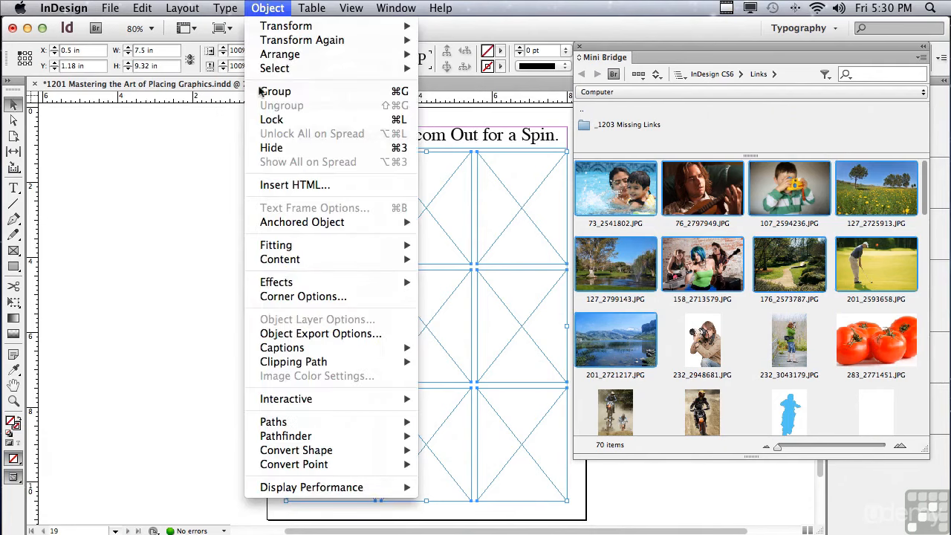
pyautogui.moveTo(278, 247)
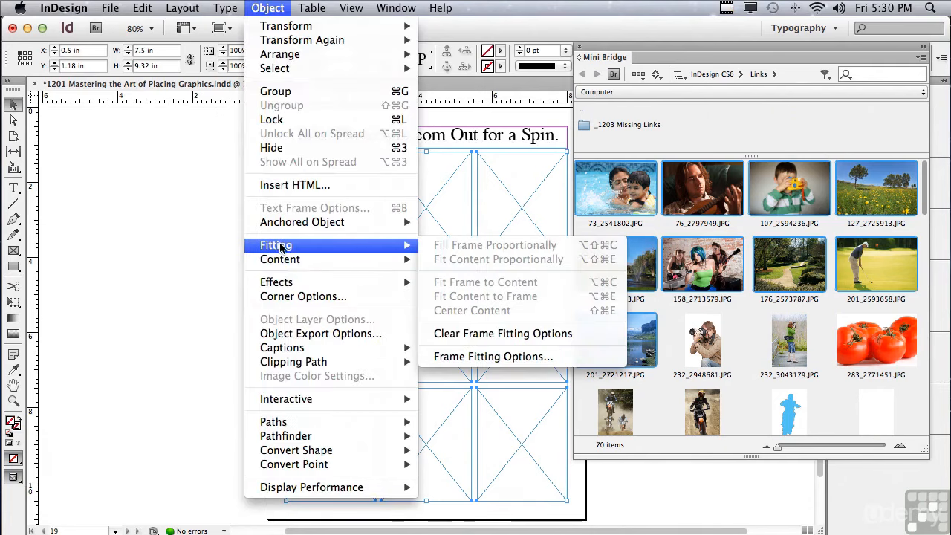
pyautogui.click(451, 358)
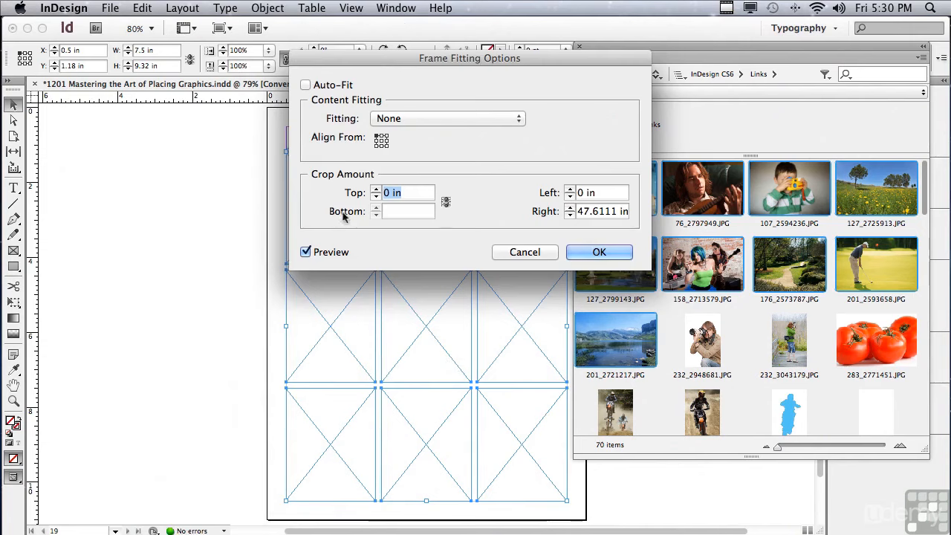
pyautogui.moveTo(344, 64); pyautogui.dragTo(332, 110)
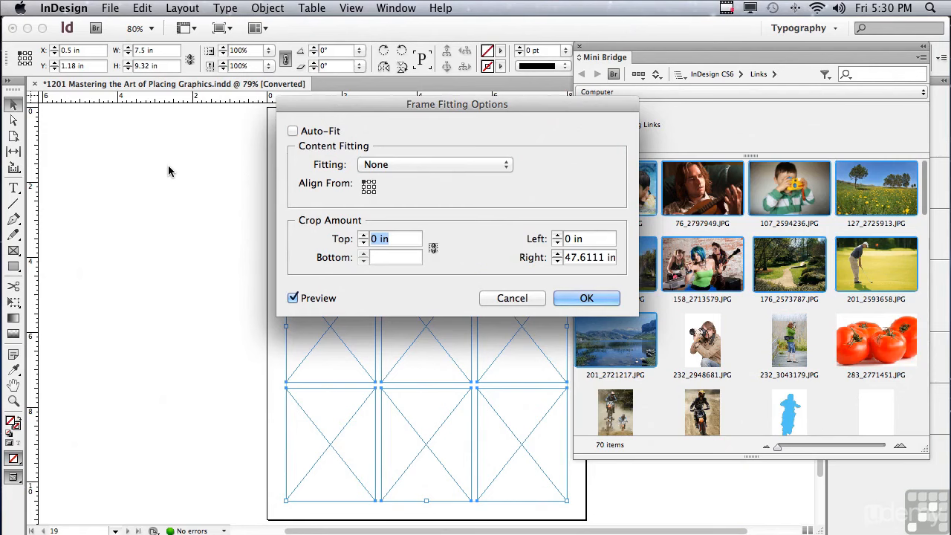
pyautogui.click(385, 168)
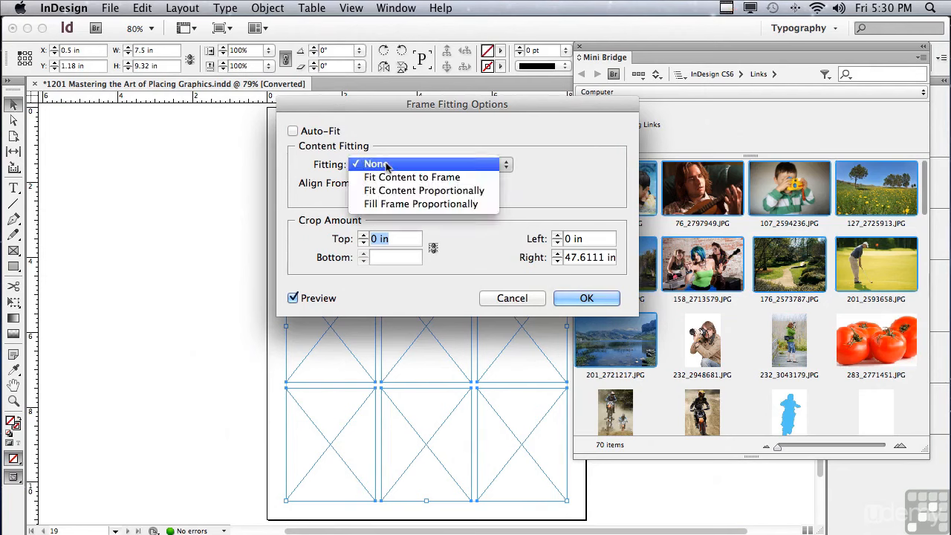
pyautogui.click(390, 204)
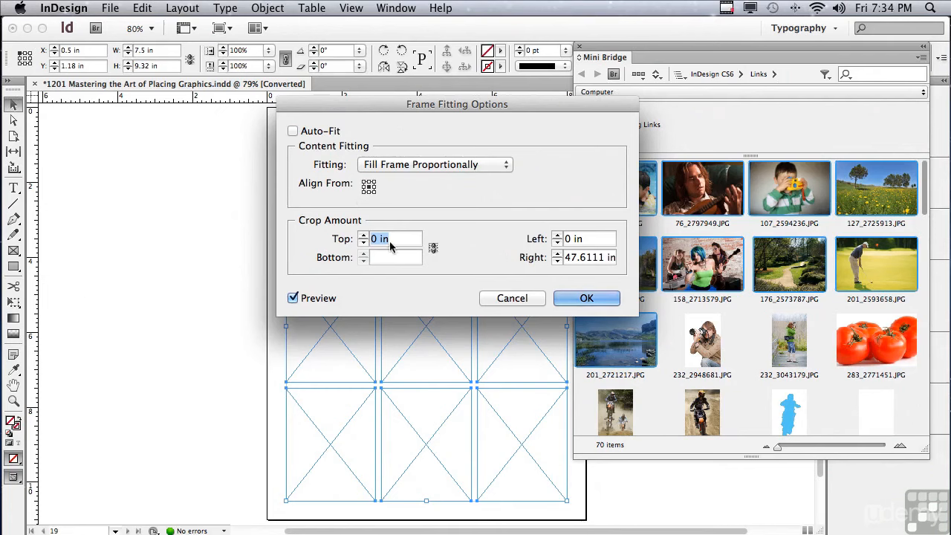
# - Set the bottom and right crop amounts to 0 in and apply the frame fitting options
pyautogui.click(383, 260)
pyautogui.write('0')
pyautogui.moveTo(605, 259); pyautogui.dragTo(559, 257)
pyautogui.write('0')
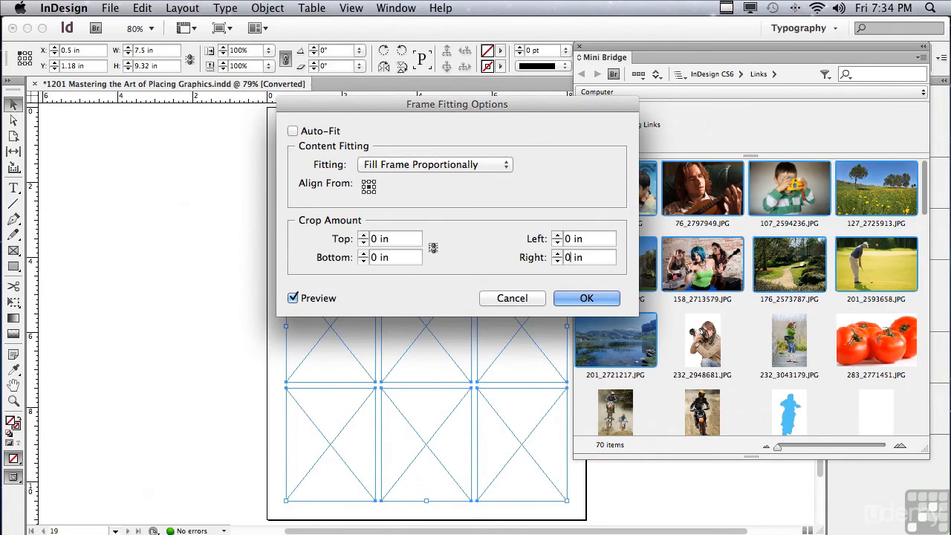
pyautogui.click(587, 298)
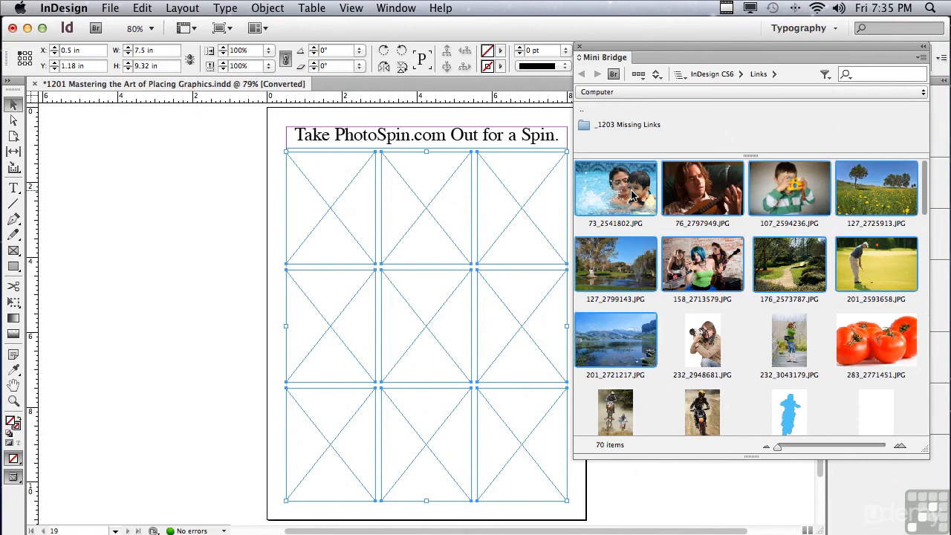
# - Load the nine selected Mini Bridge images and place them one by one into the nine empty frames, row by row
pyautogui.moveTo(632, 195); pyautogui.dragTo(192, 185)
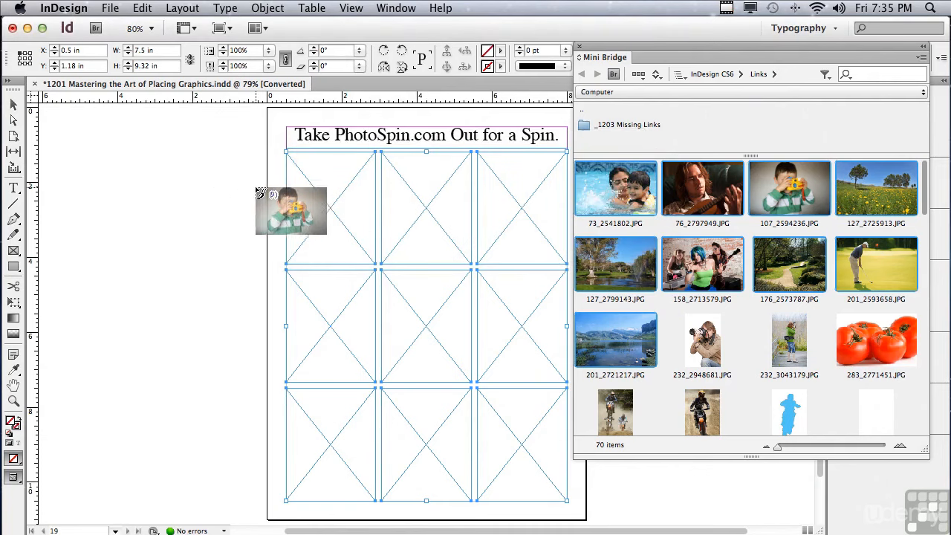
pyautogui.click(318, 190)
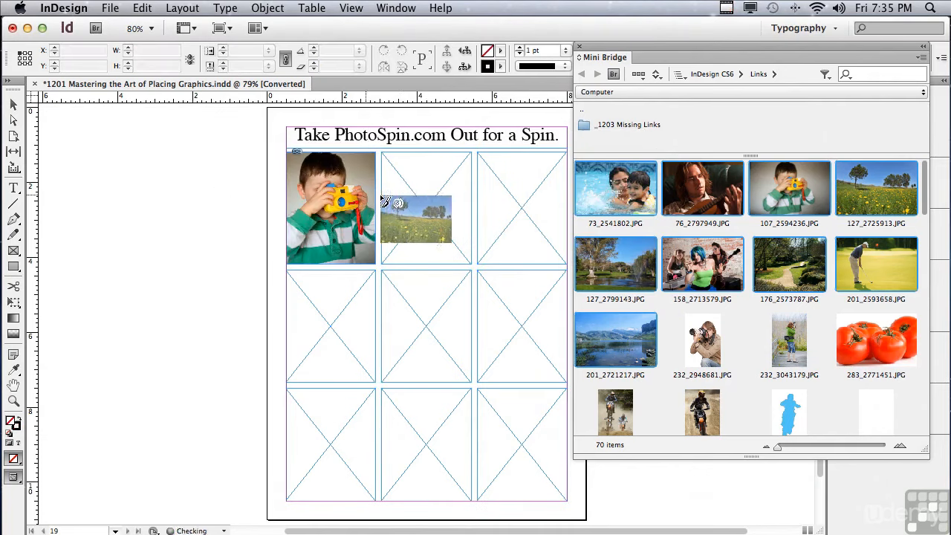
pyautogui.click(403, 202)
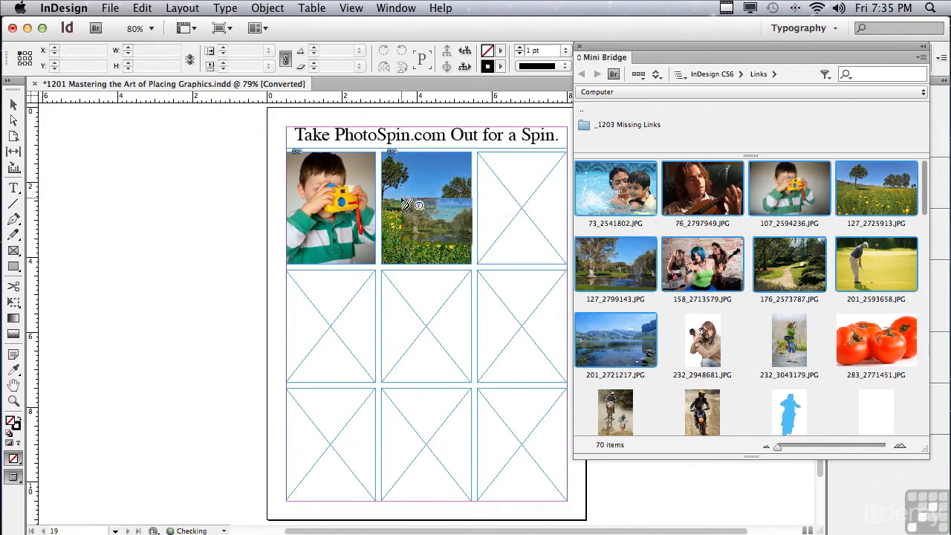
pyautogui.click(546, 223)
pyautogui.click(373, 340)
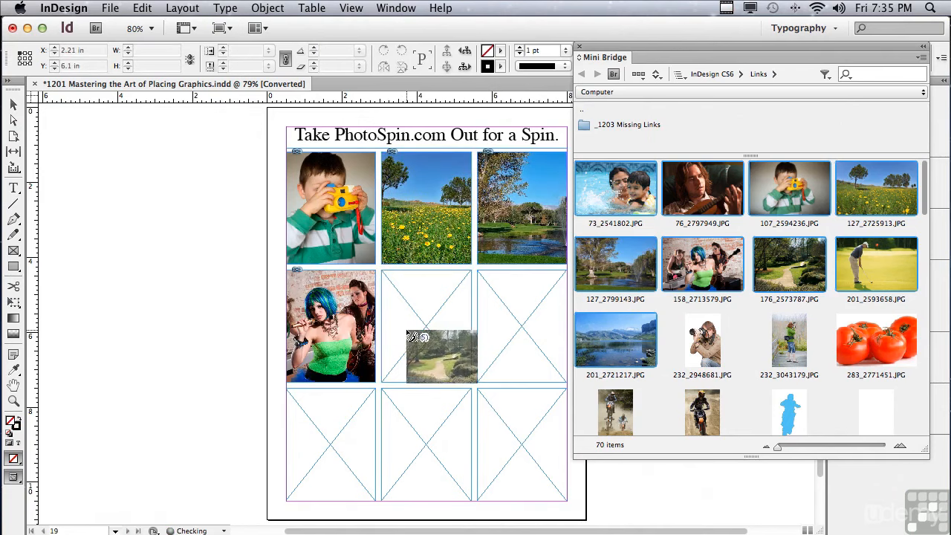
pyautogui.click(421, 348)
pyautogui.click(518, 332)
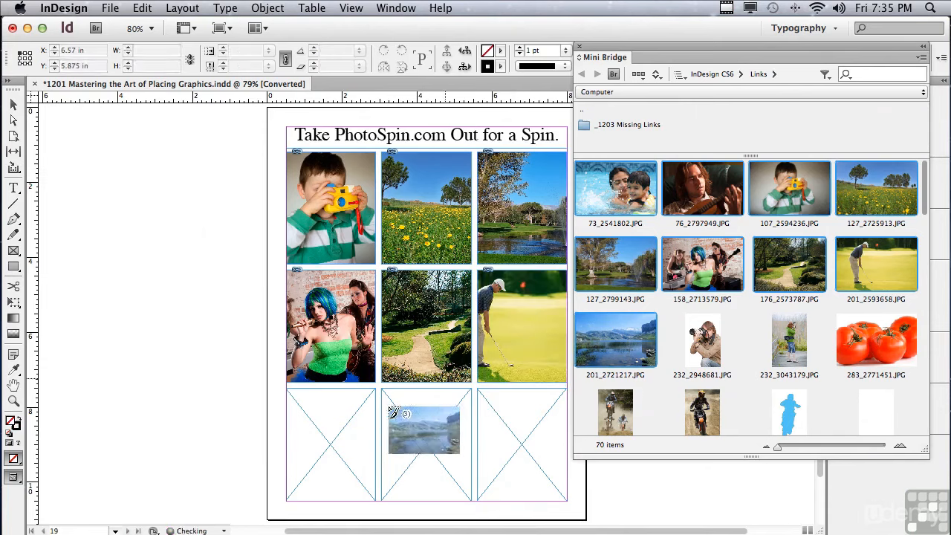
pyautogui.click(323, 438)
pyautogui.click(416, 450)
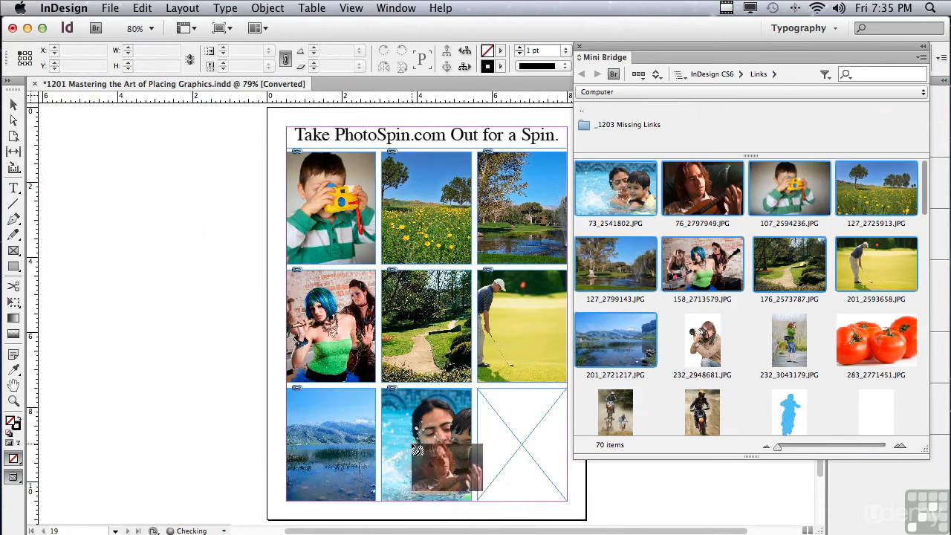
pyautogui.click(500, 446)
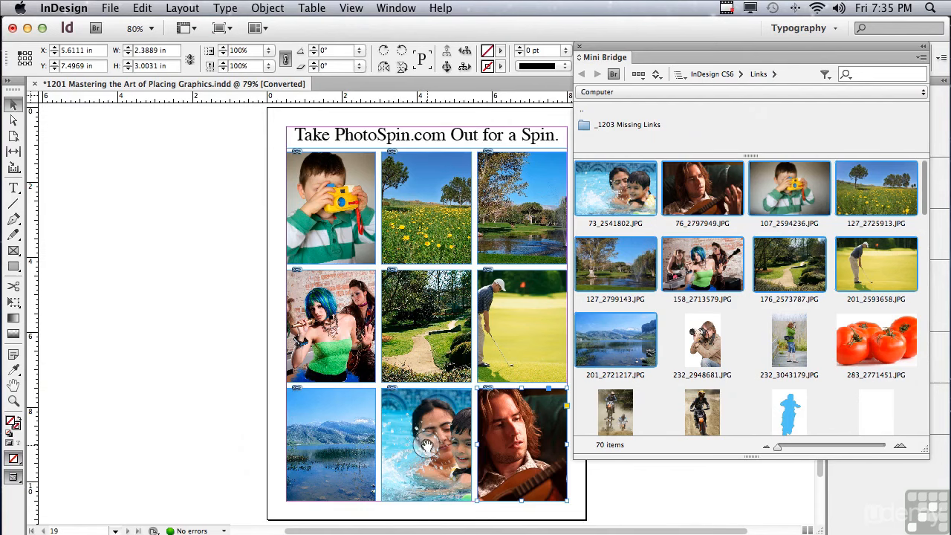
# - Reposition the swimming and golfer pictures inside their frames so that both swimmers' faces and the whole golfer fit within the crop
pyautogui.moveTo(419, 446); pyautogui.dragTo(410, 462)
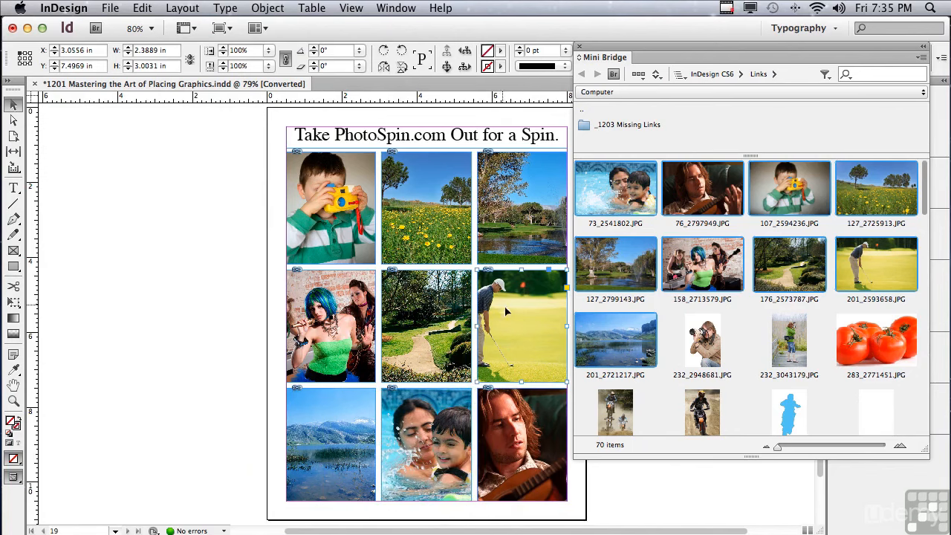
pyautogui.moveTo(520, 325); pyautogui.dragTo(537, 325)
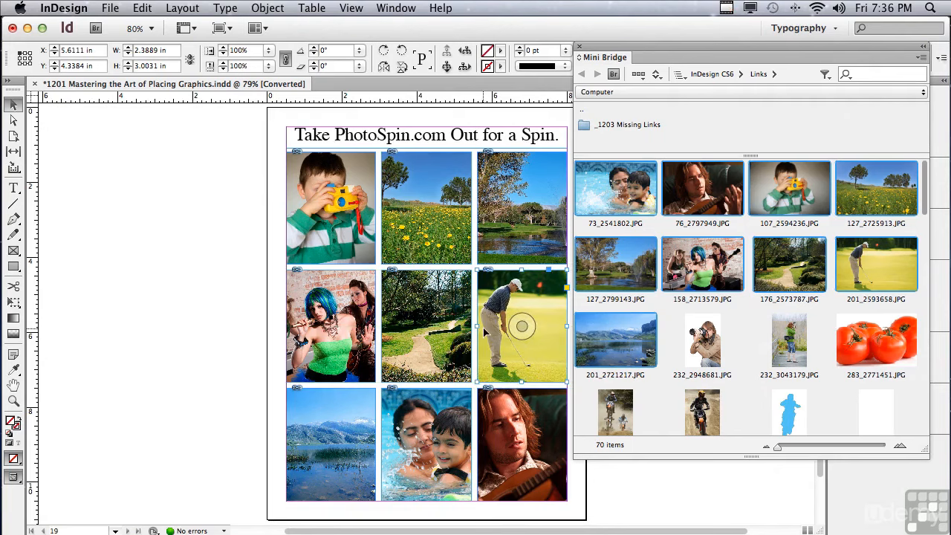